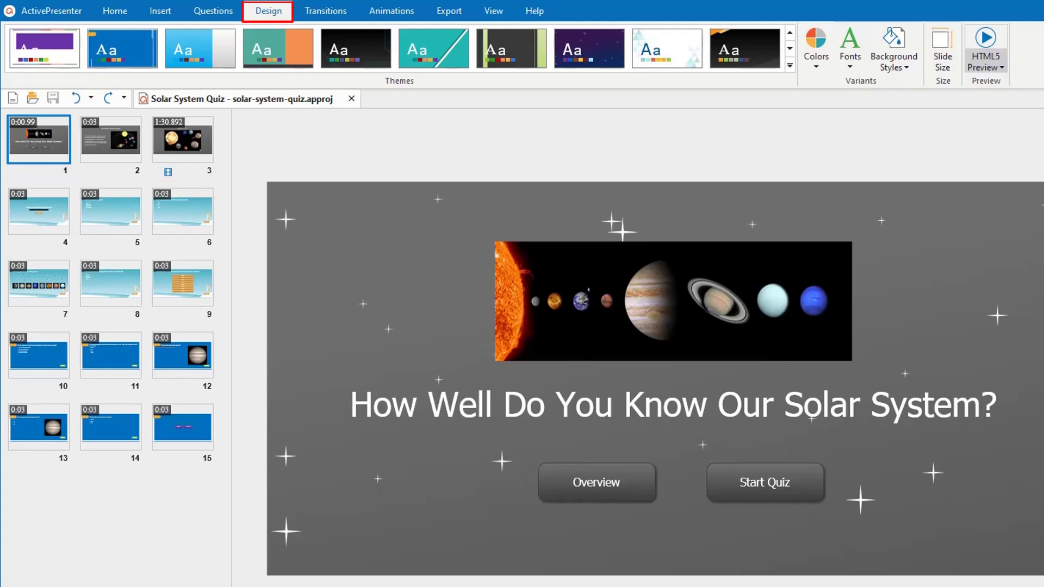
left_click(826, 65)
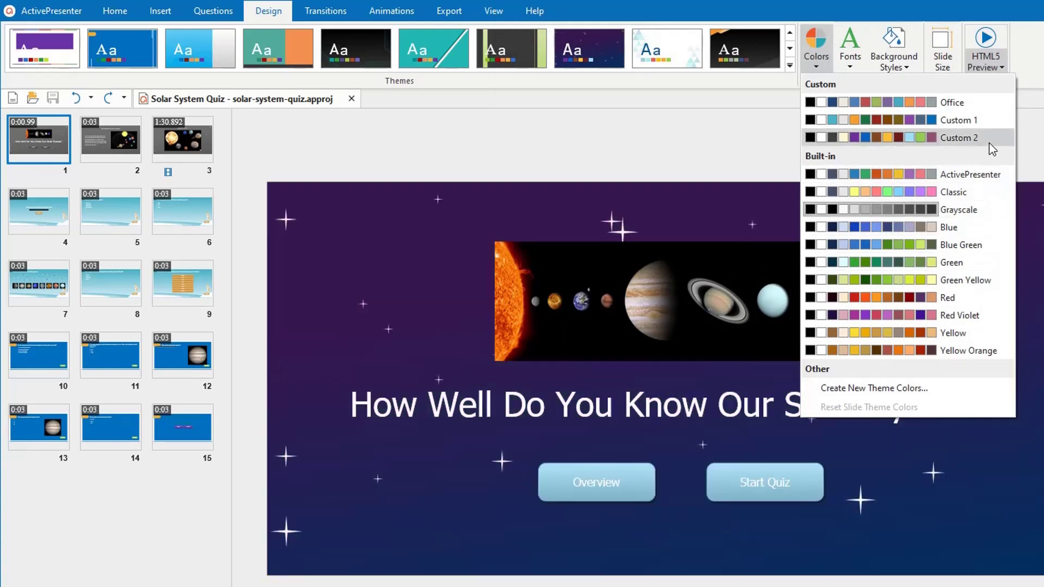
- Apply the purple Custom 2 palette to the title slides, then go to slide 4
left_click(990, 143)
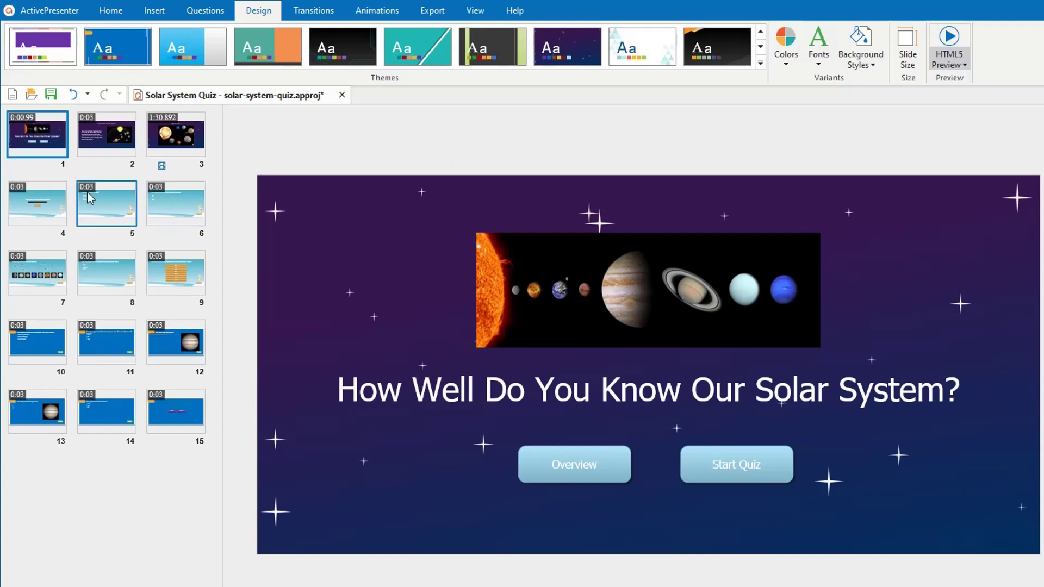
left_click(56, 205)
- Apply the Red theme colours to the matching slides 4–9
left_click(785, 45)
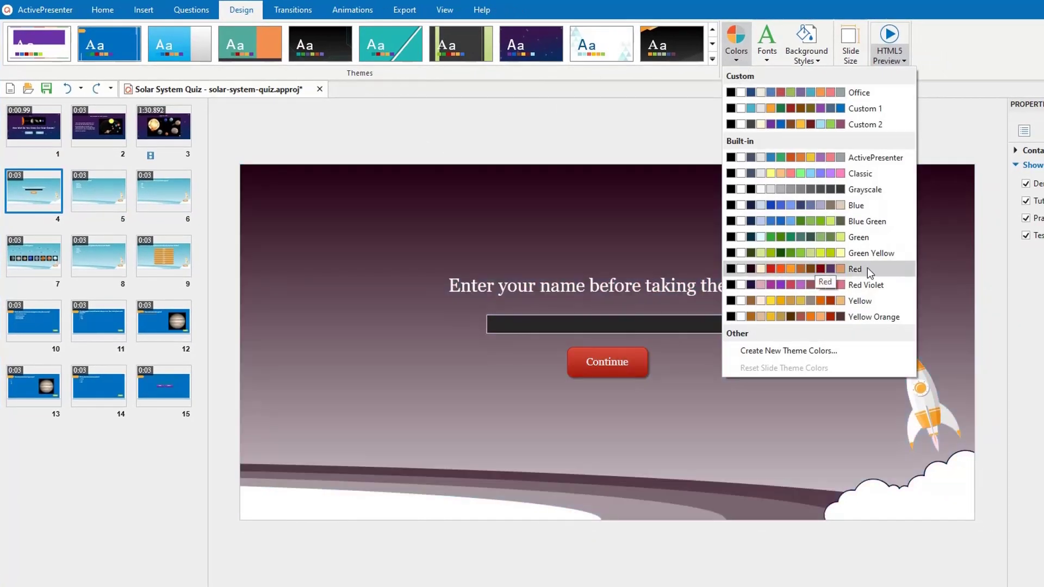
right_click(879, 266)
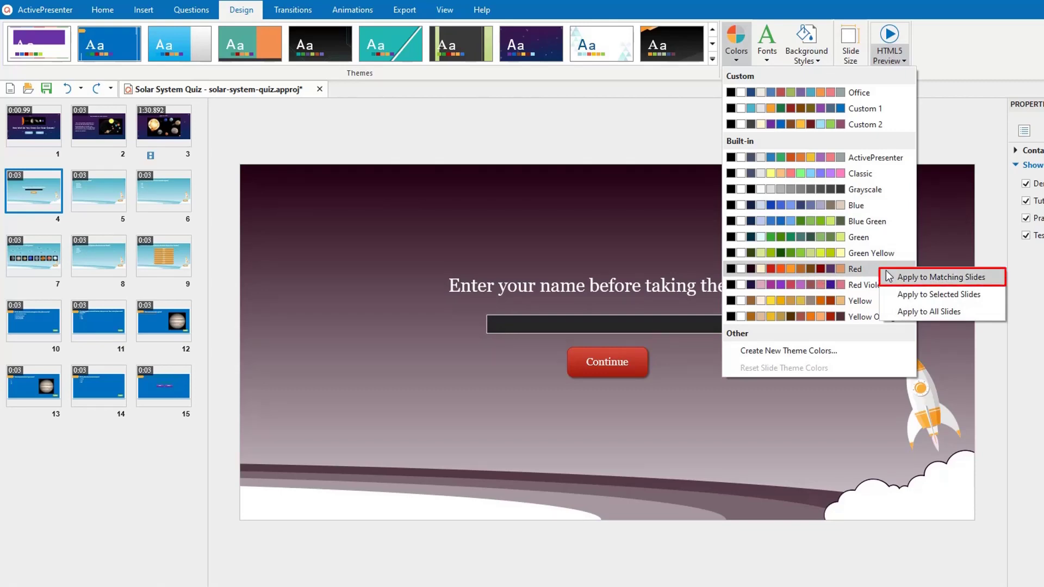
left_click(937, 278)
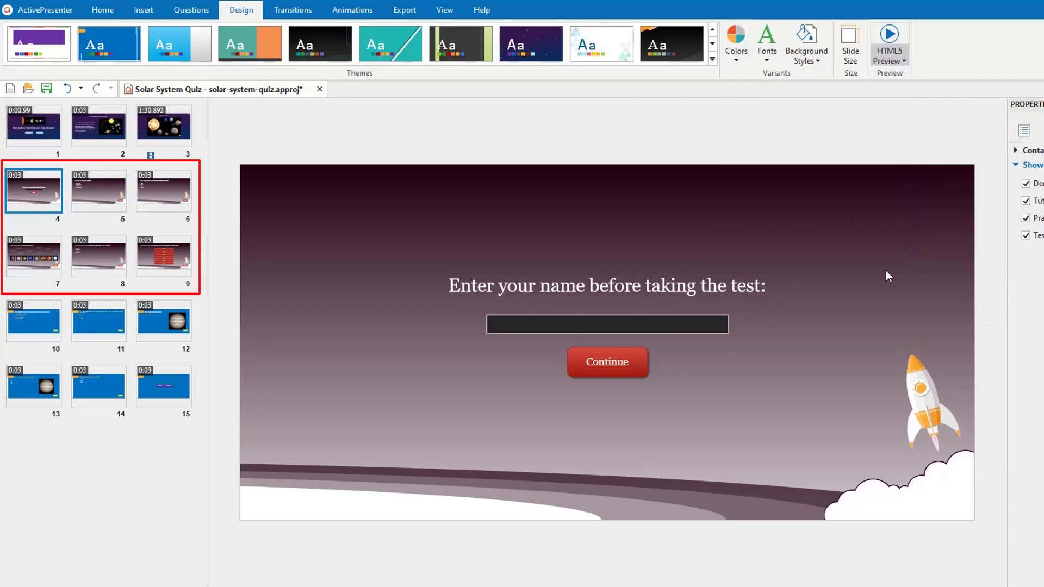
- Try Green Yellow on slide 4 only, then reset its theme colours back to Red
left_click(736, 45)
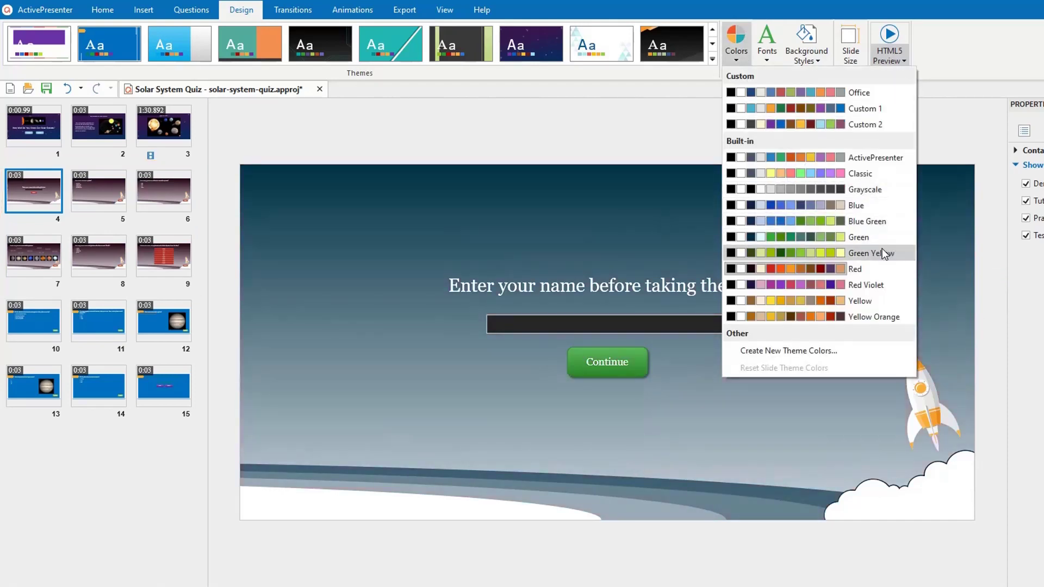
right_click(906, 252)
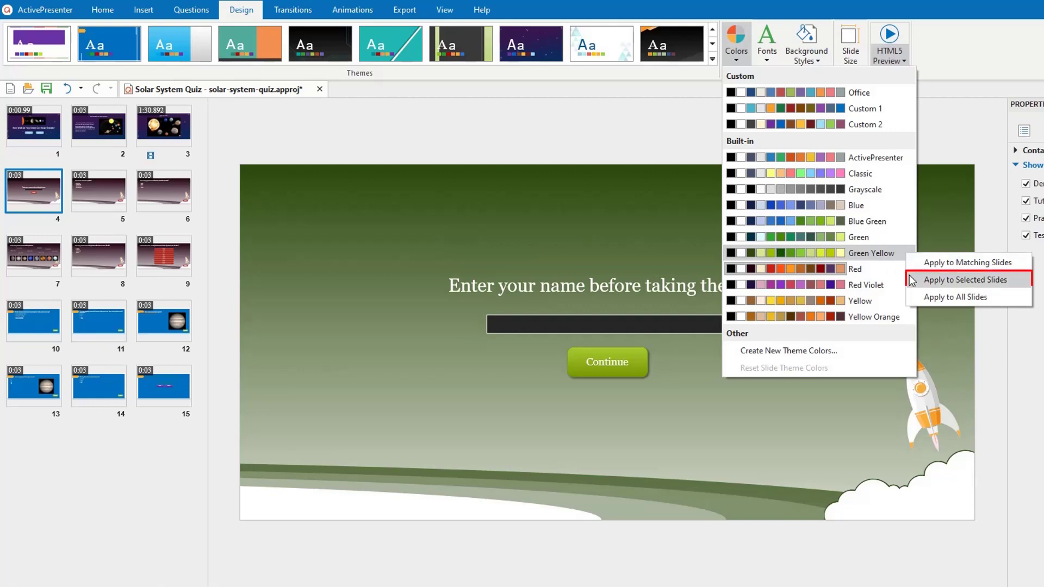
left_click(911, 280)
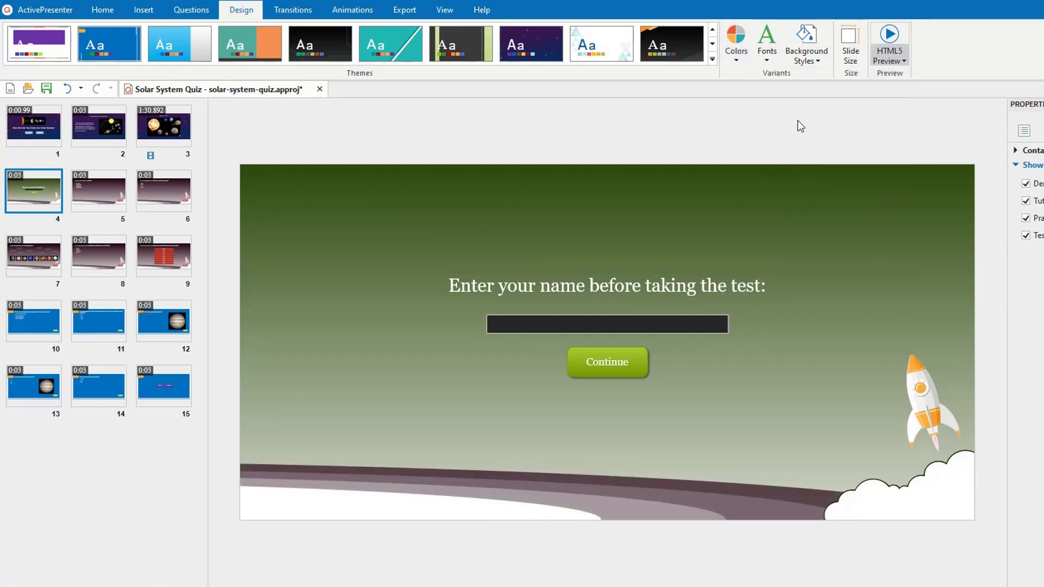
left_click(738, 53)
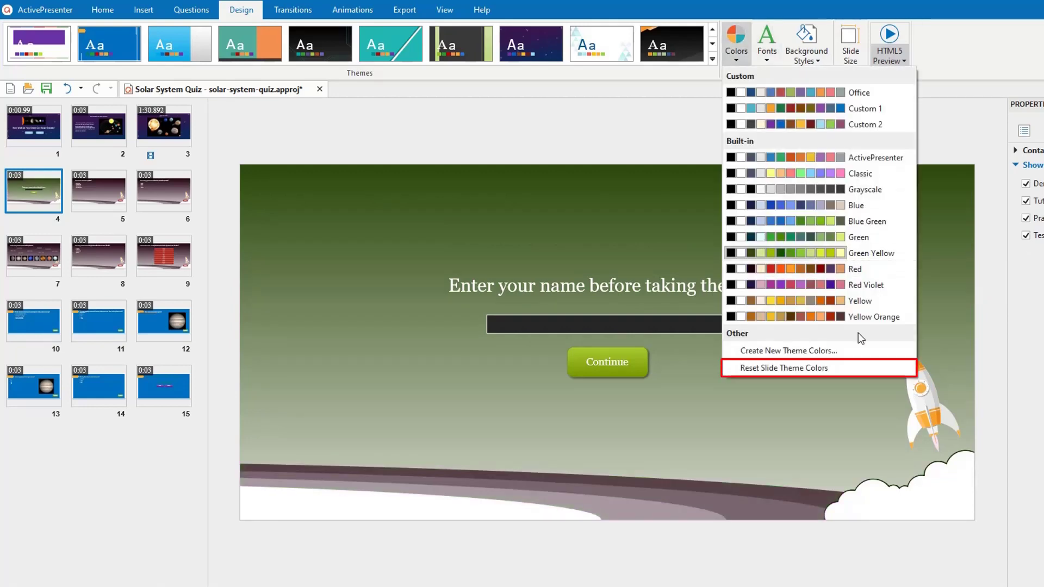
left_click(858, 366)
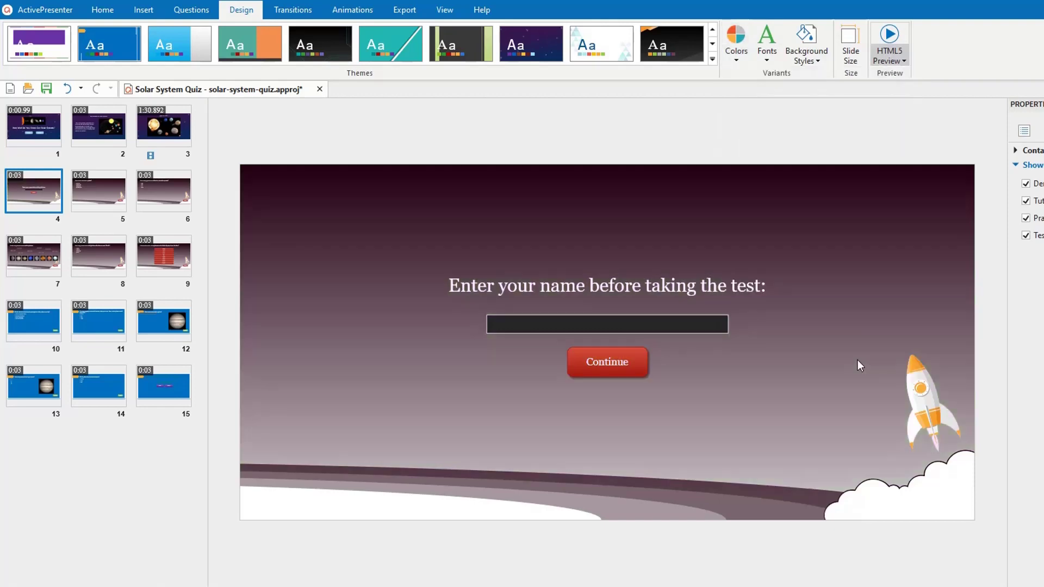
- From slide 10, apply the Blue Green palette to all 15 slides
left_click(34, 318)
left_click(741, 63)
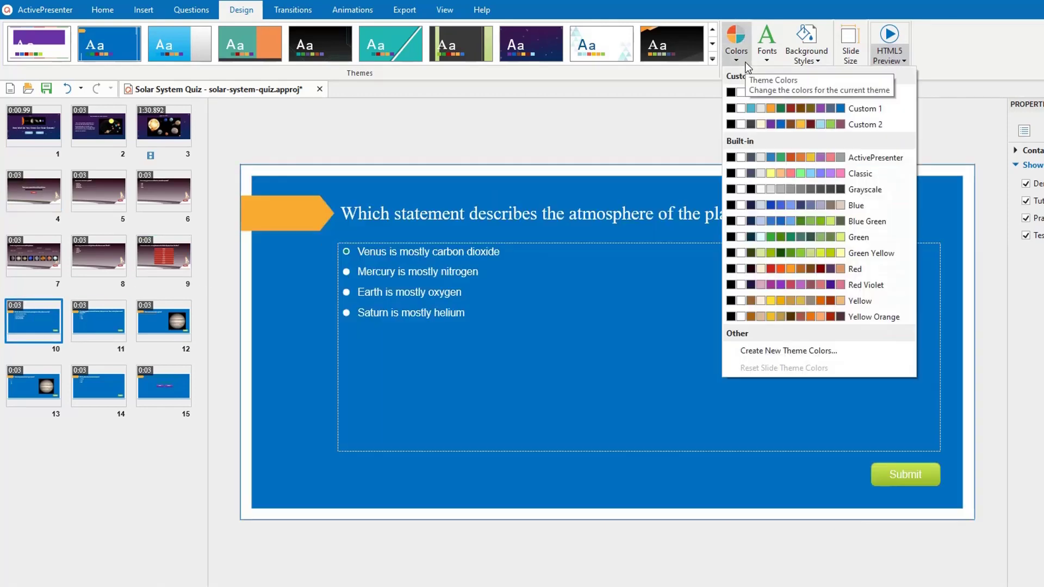
right_click(886, 223)
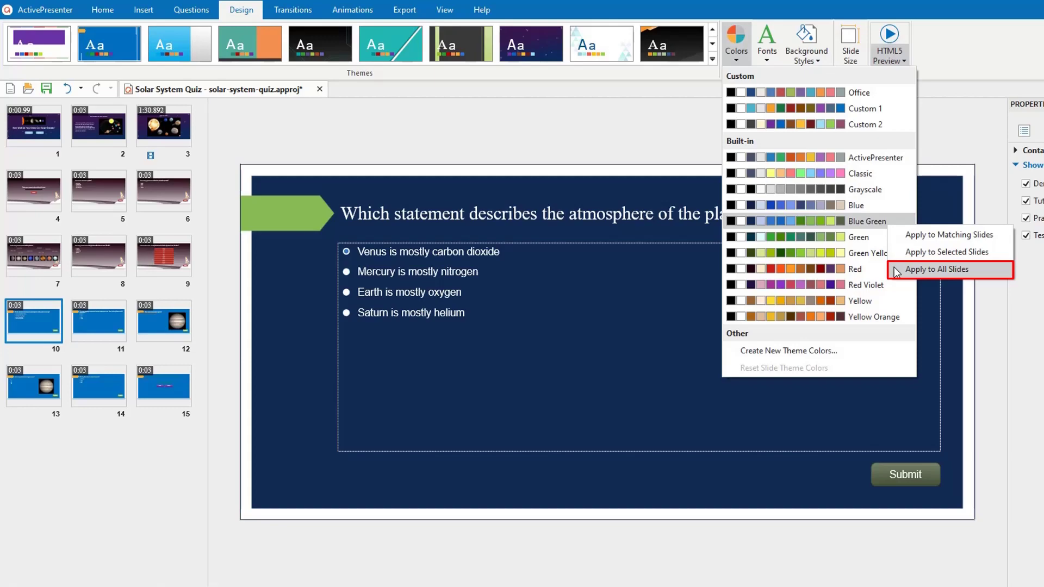
left_click(936, 269)
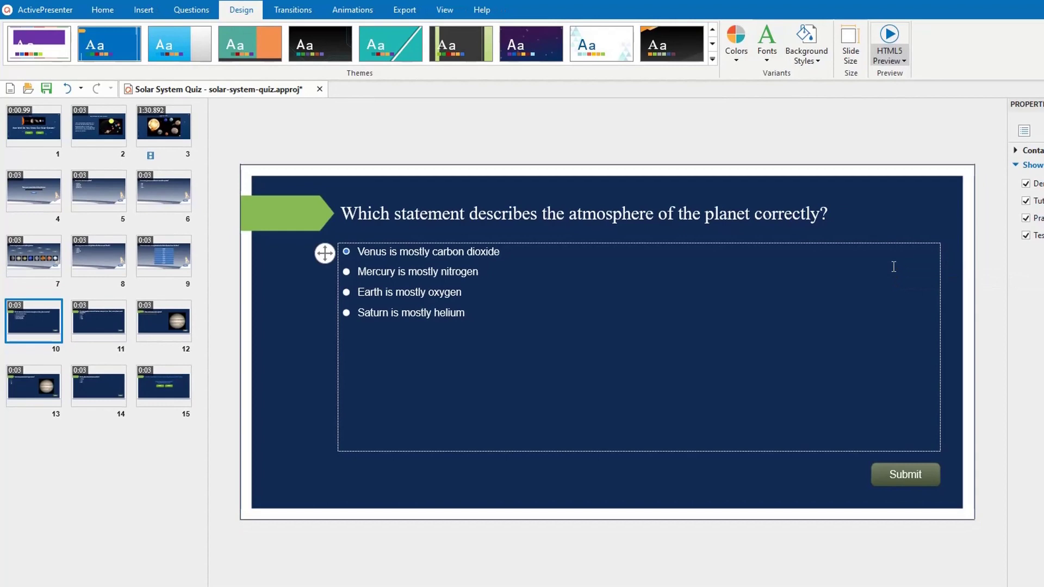
- Delete the Custom 1 theme colour set and confirm the deletion
left_click(741, 61)
right_click(885, 111)
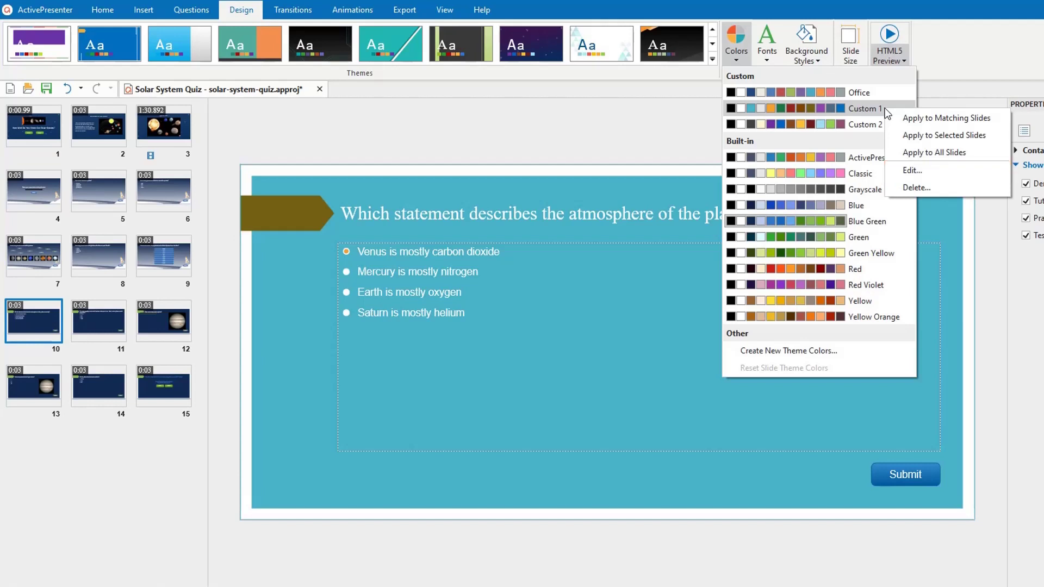
left_click(890, 190)
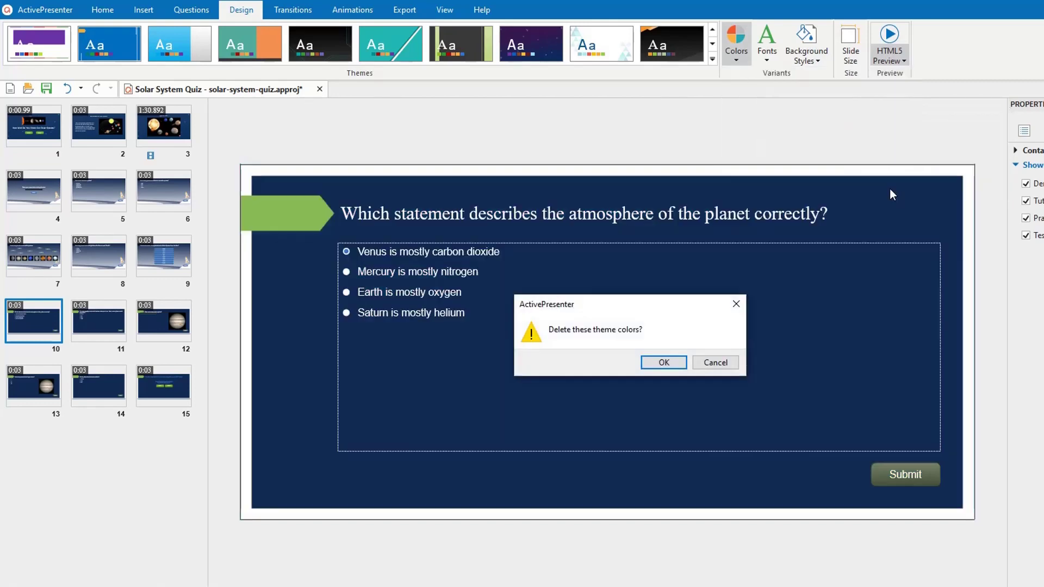
left_click(680, 364)
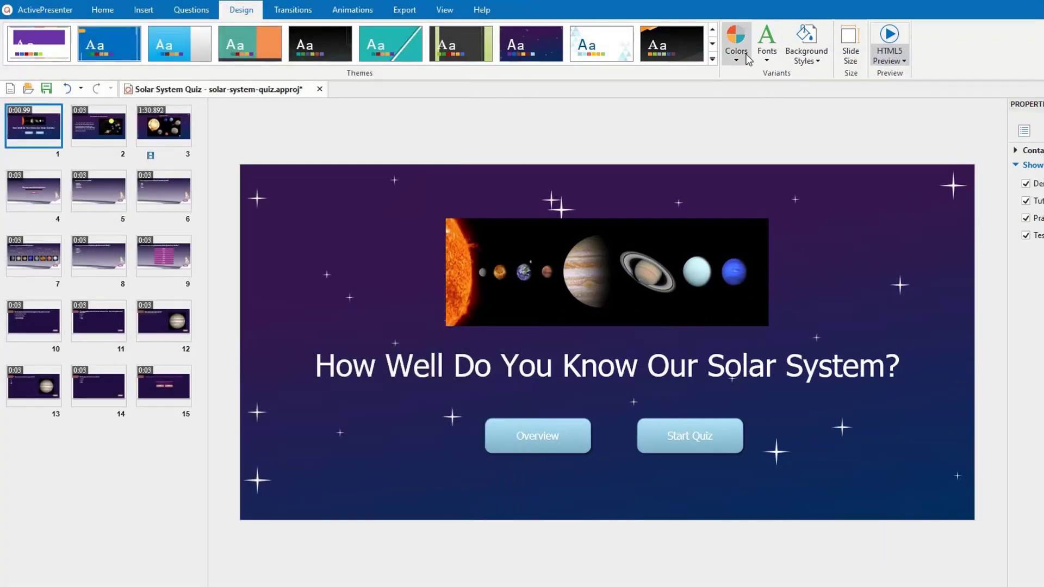
- Open the Create New Theme Colors dialog from the Colors palette list
left_click(745, 57)
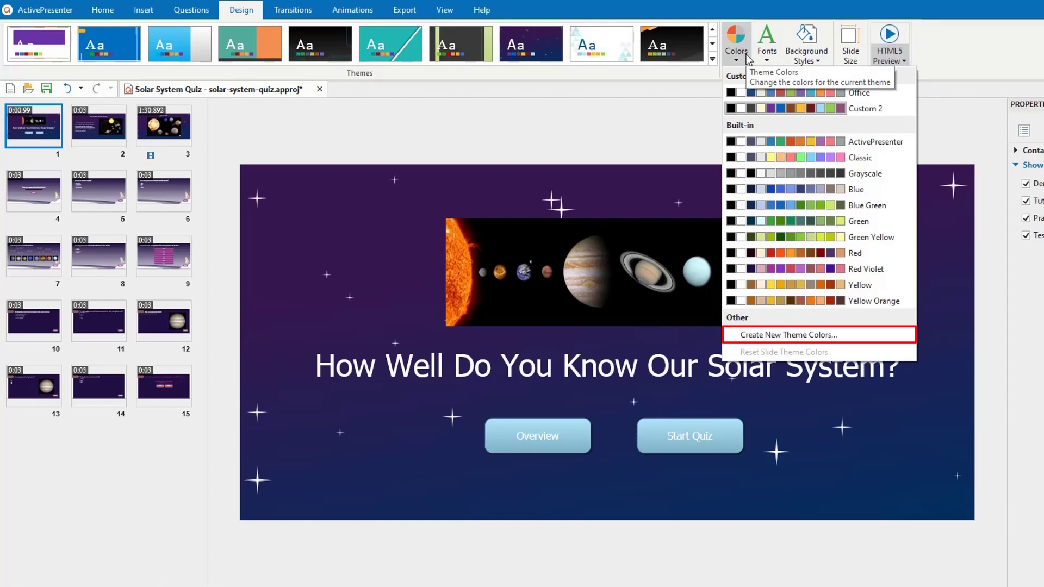
left_click(862, 332)
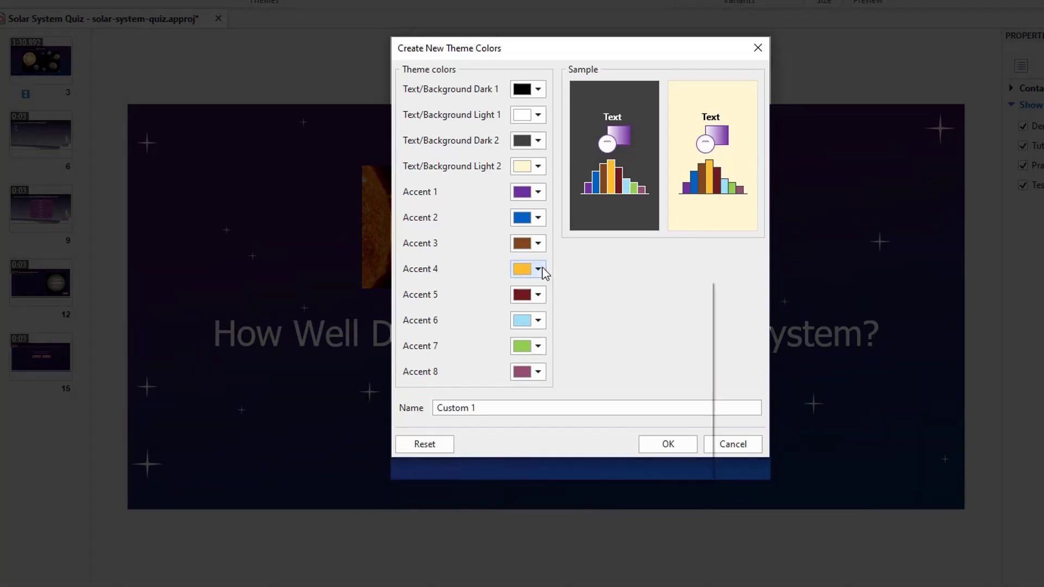
- Make Accent 4 yellow and Accent 5 a brighter red via More Colors
left_click(538, 269)
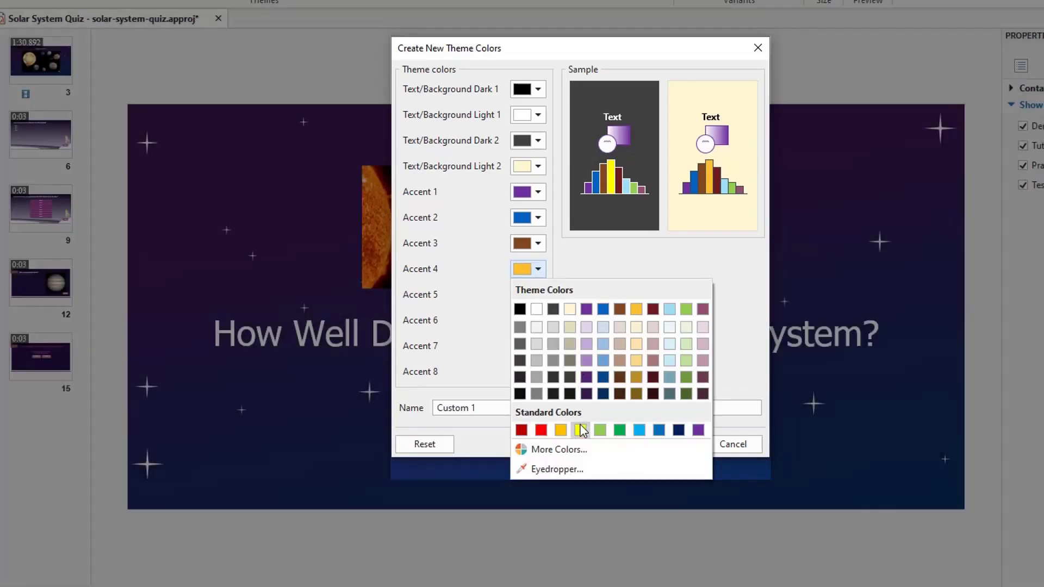
left_click(580, 428)
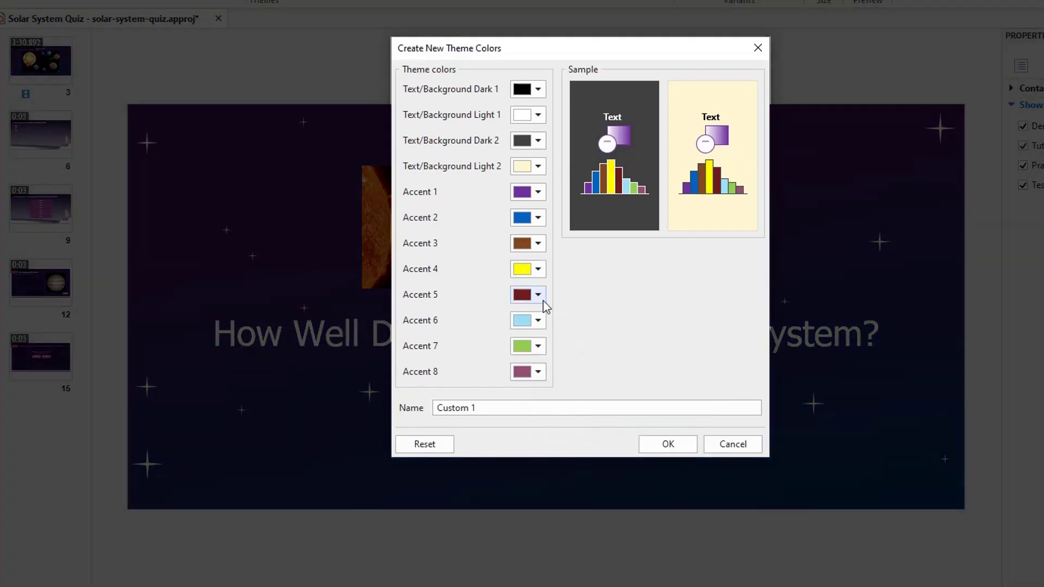
left_click(542, 301)
left_click(618, 474)
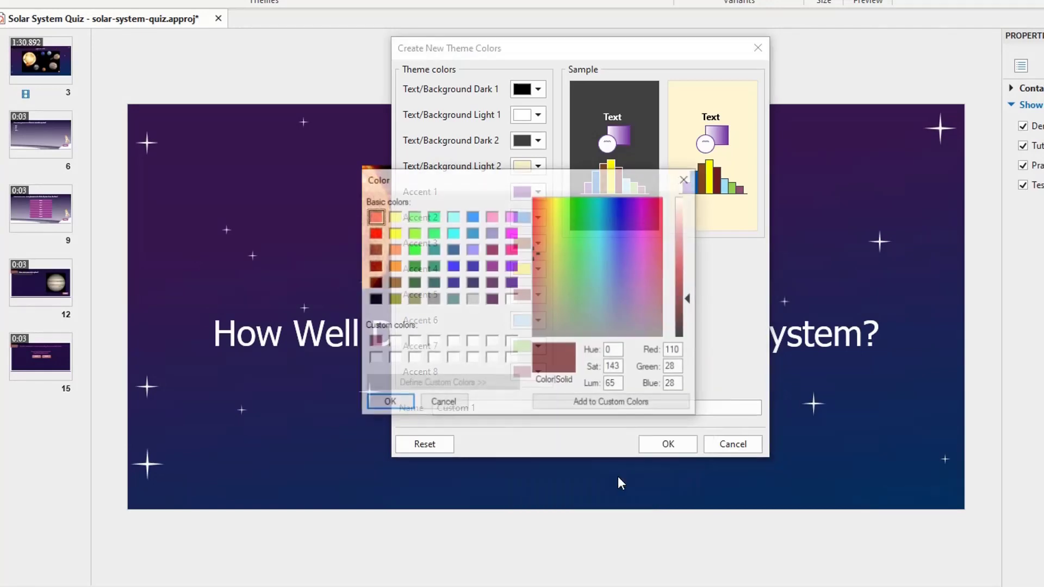
left_click_drag(687, 298, 693, 277)
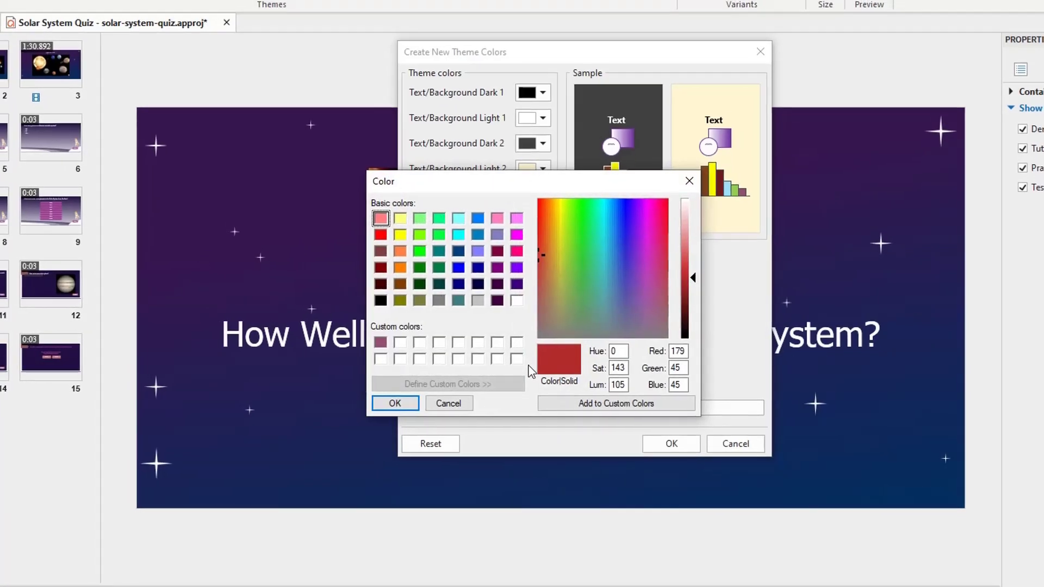
left_click(395, 402)
- Set Accent 7 to teal sampled with the Eyedropper from a theme thumbnail
left_click(598, 356)
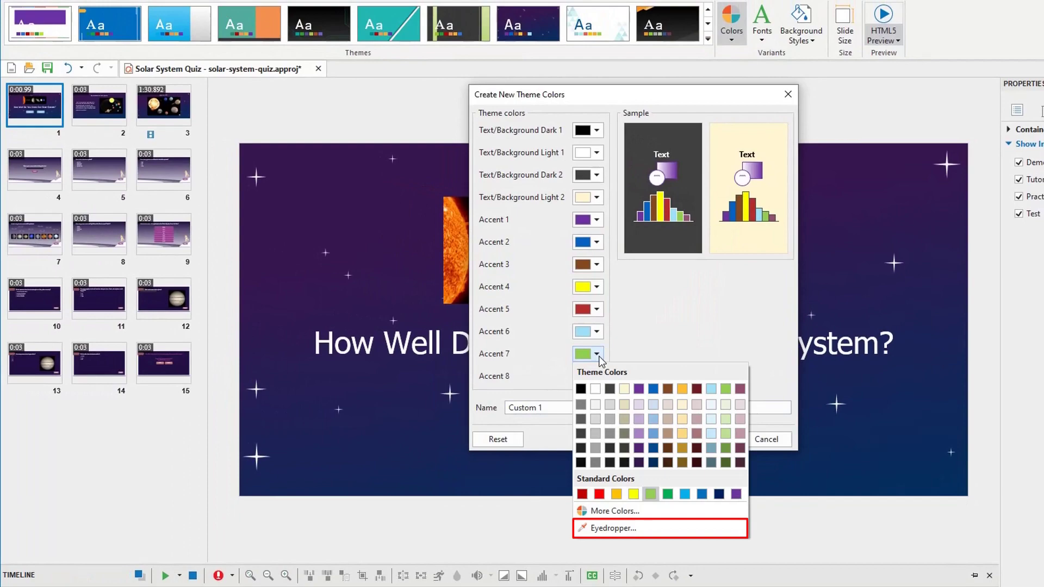
left_click(682, 528)
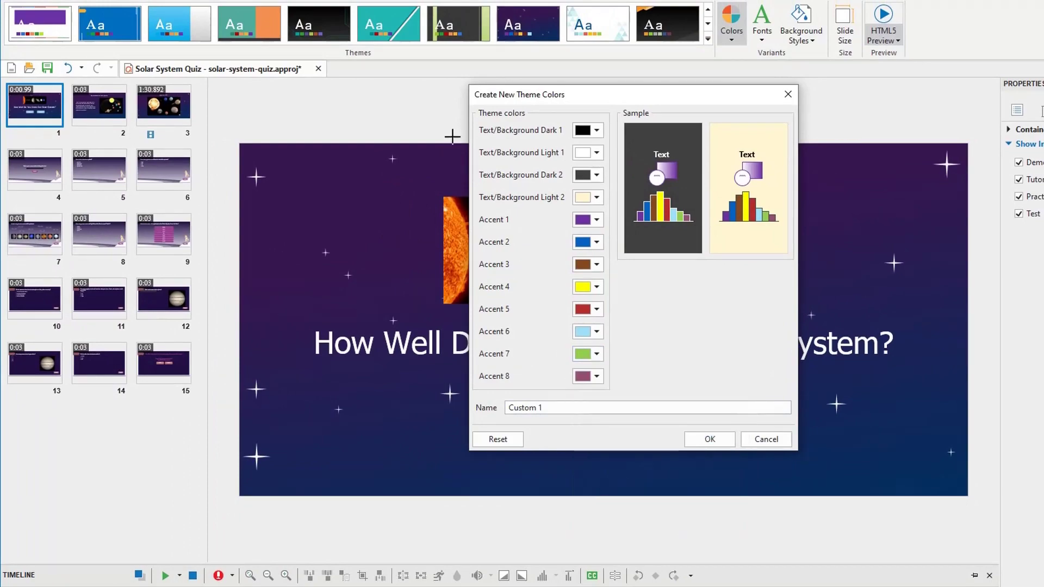
left_click(414, 27)
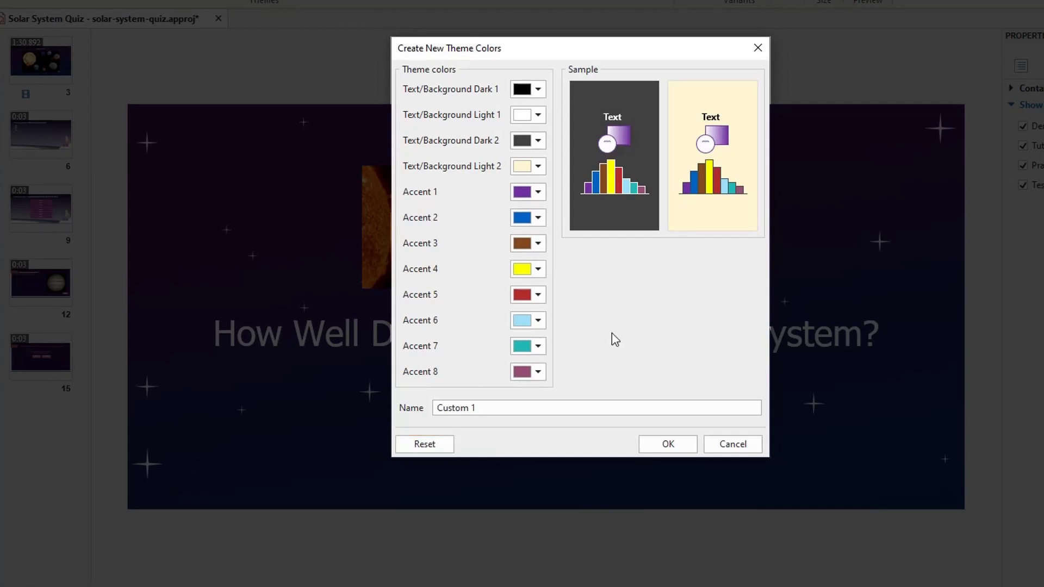
- Name the new palette 'My theme colors', save it, and check the Colors list
triple_click(607, 406)
type("My theme colors")
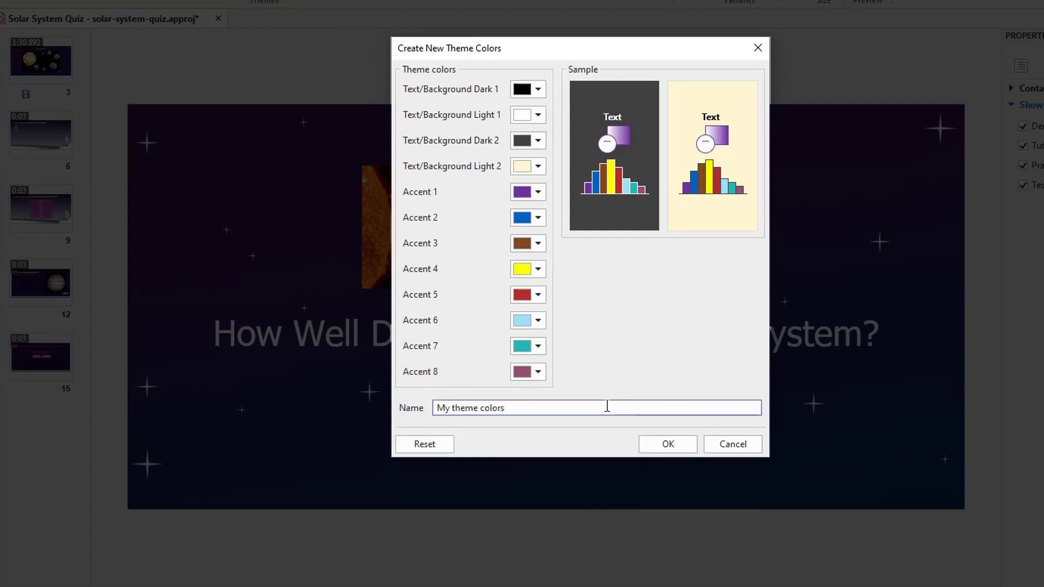
left_click(689, 447)
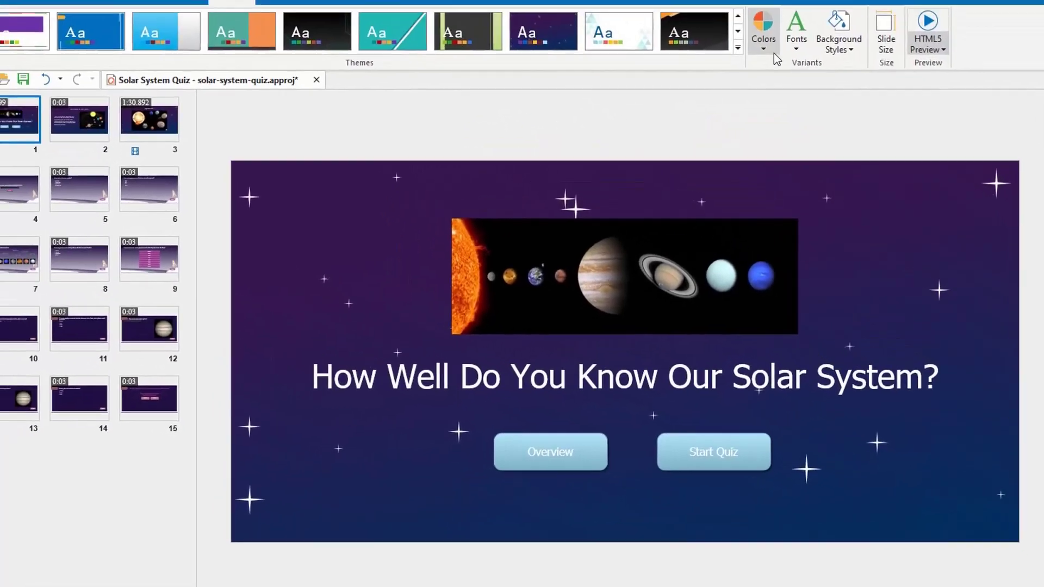
left_click(774, 53)
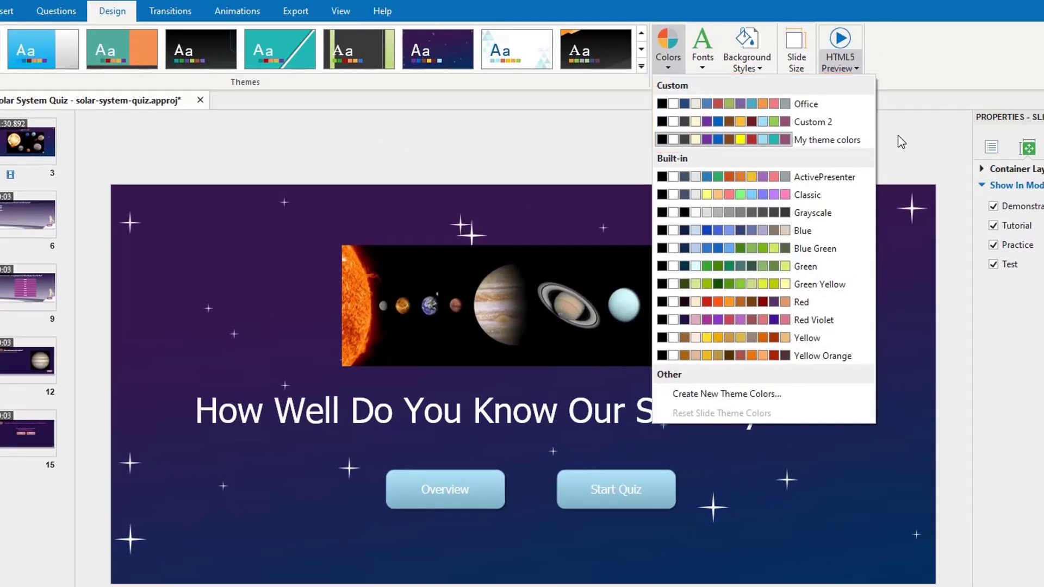
- Edit My theme colors: lighter grey Dark 2, light blue Accent 2; then view slide 2
right_click(868, 141)
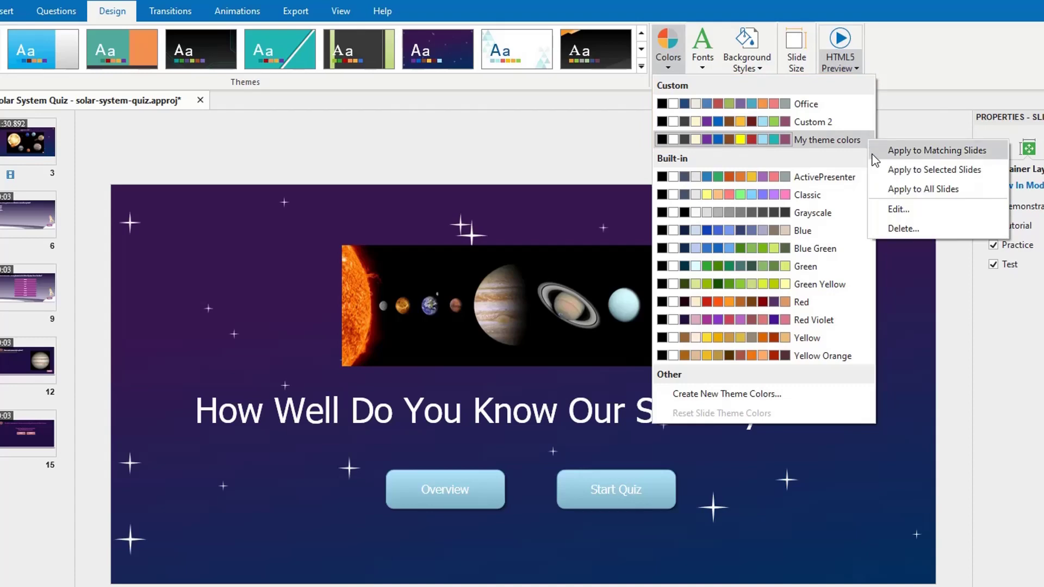
left_click(880, 210)
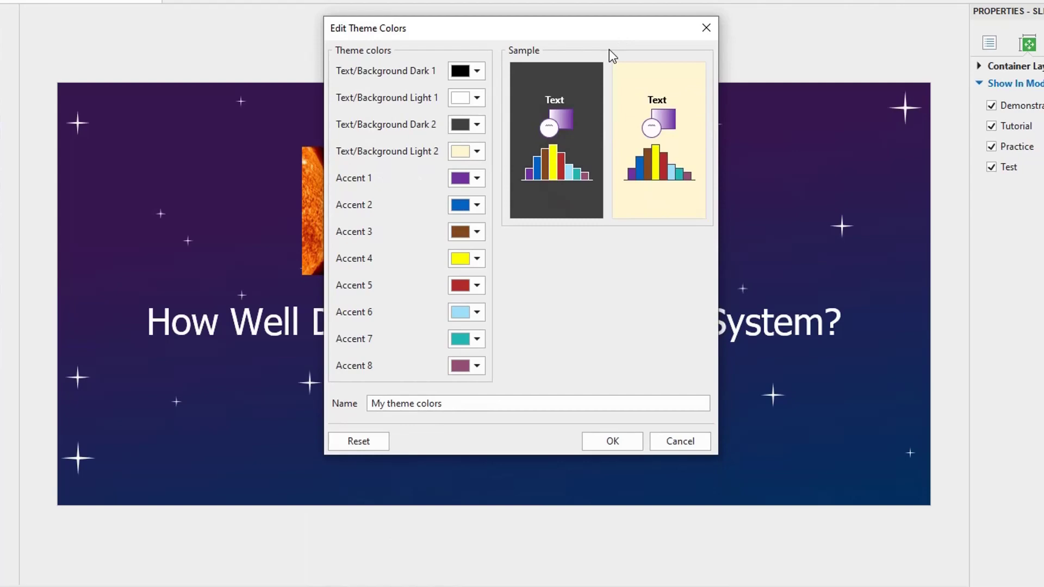
left_click(477, 124)
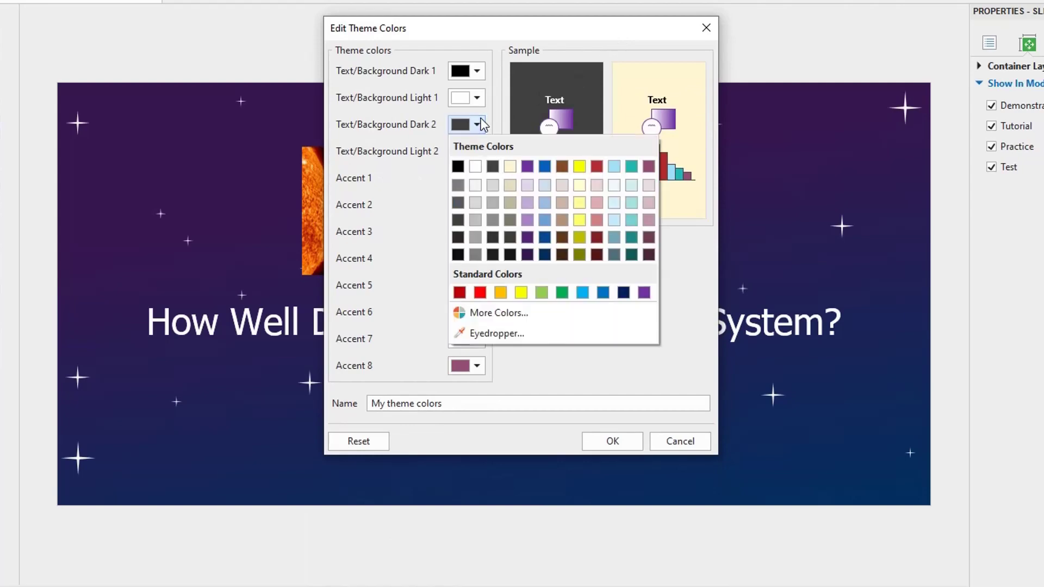
left_click(458, 202)
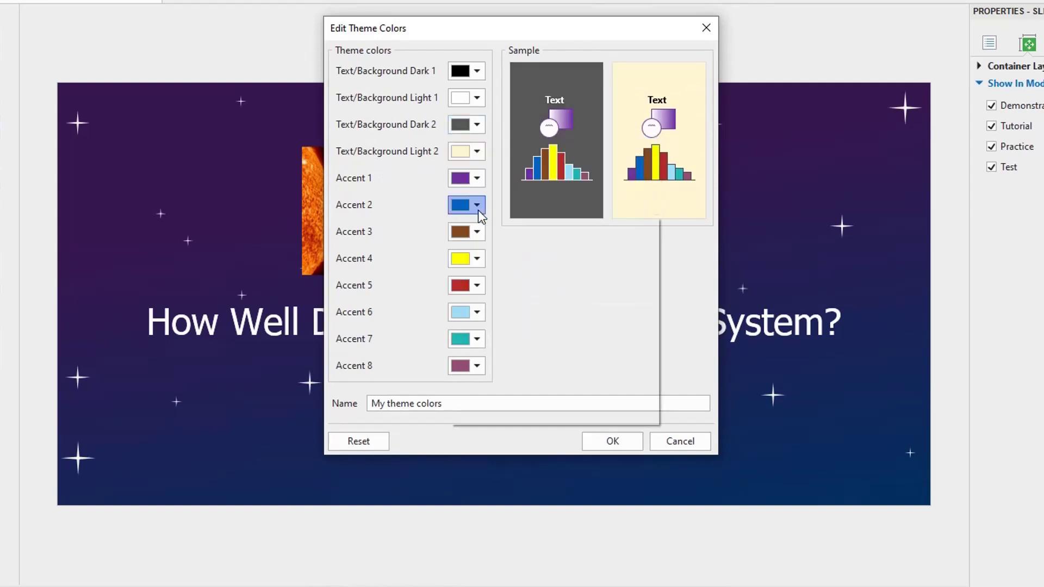
left_click(477, 205)
left_click(548, 321)
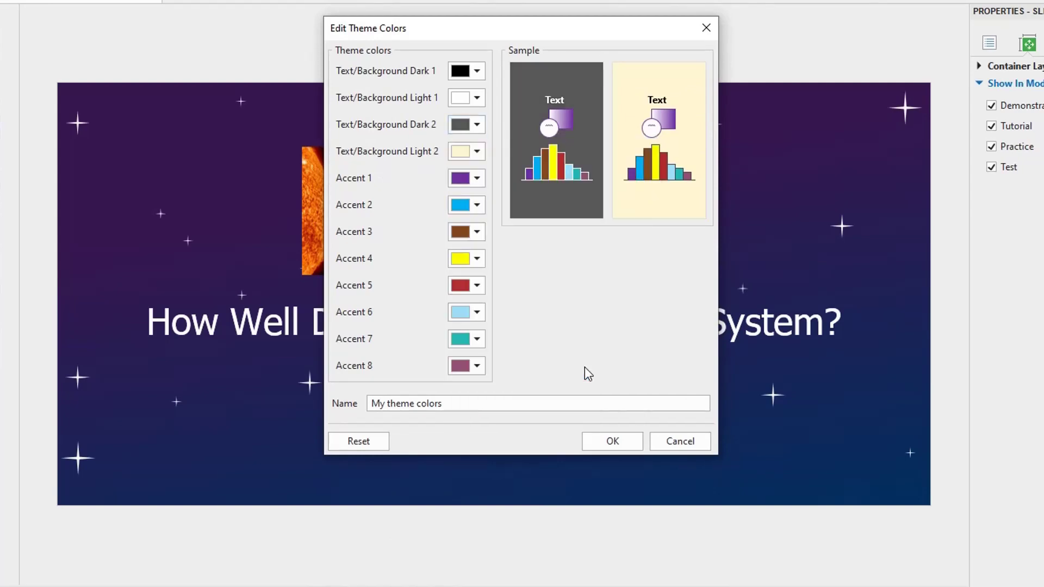
left_click(586, 441)
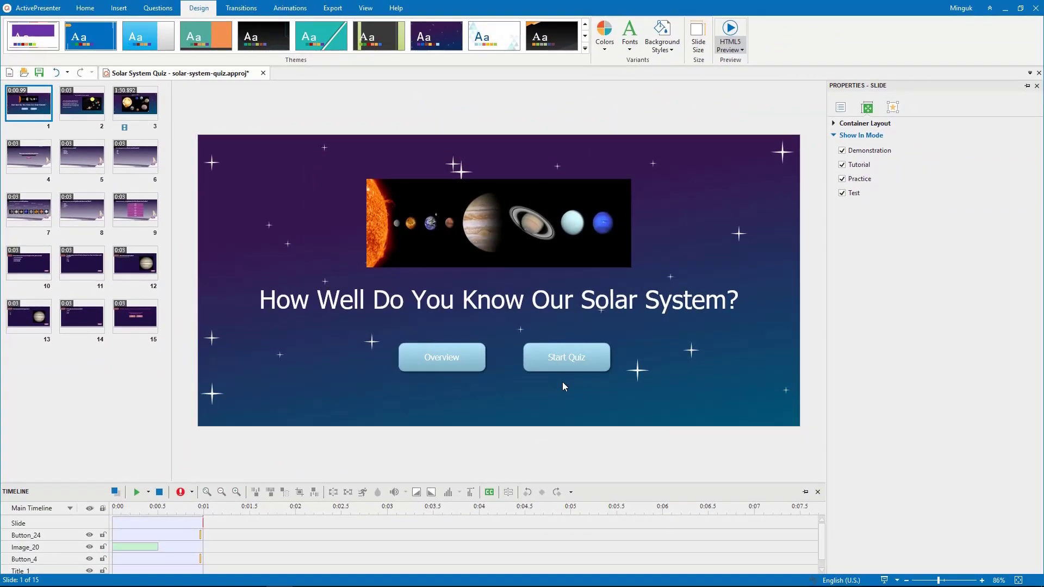
left_click(101, 114)
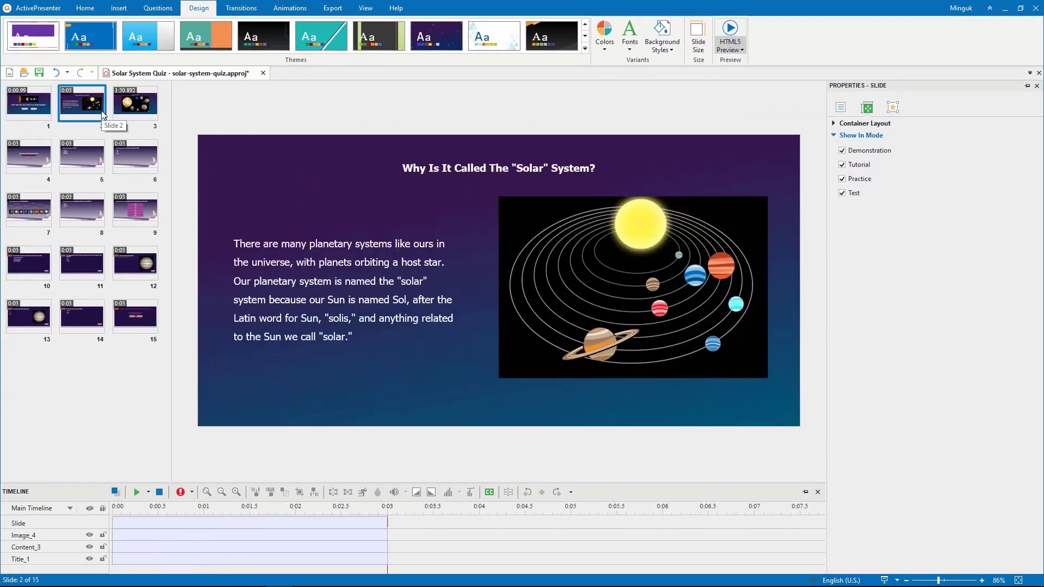